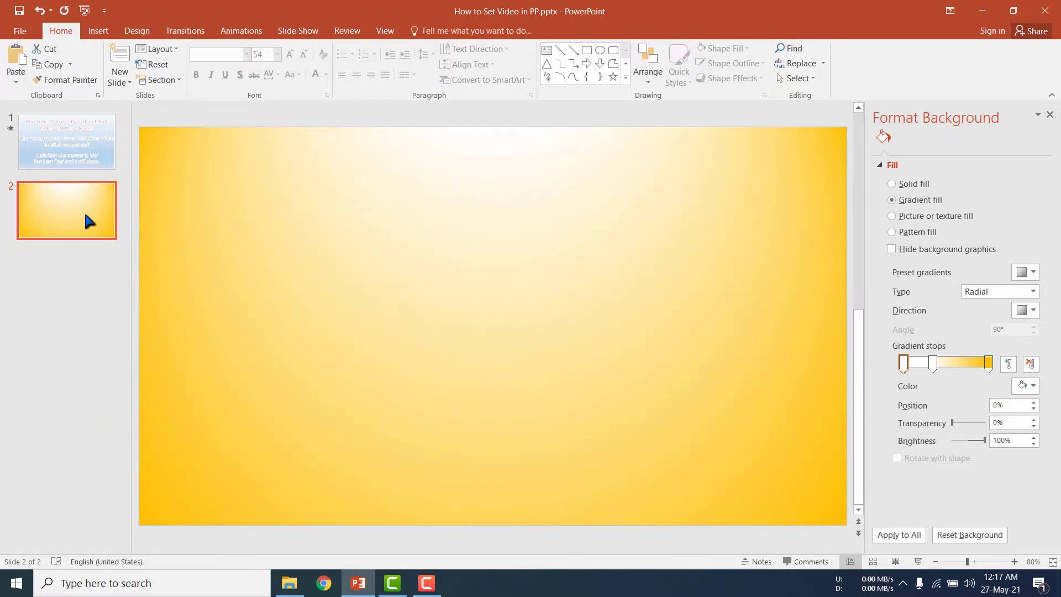
# - Duplicate slide 2 as a third slide, then return to slide 2 and show the Video insert choices
pyautogui.rightClick(86, 216)
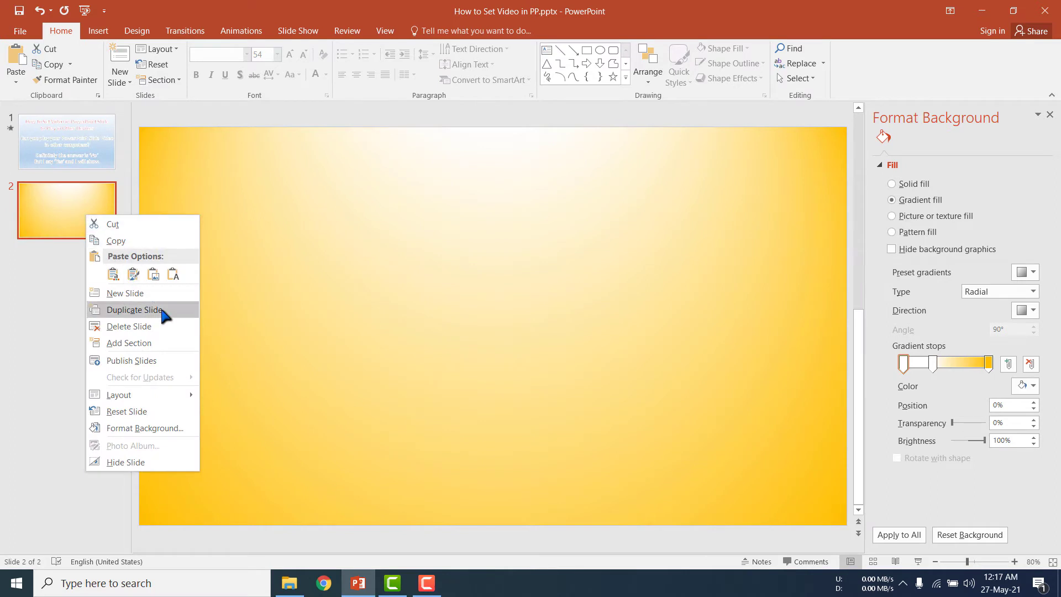
pyautogui.click(160, 308)
pyautogui.click(83, 211)
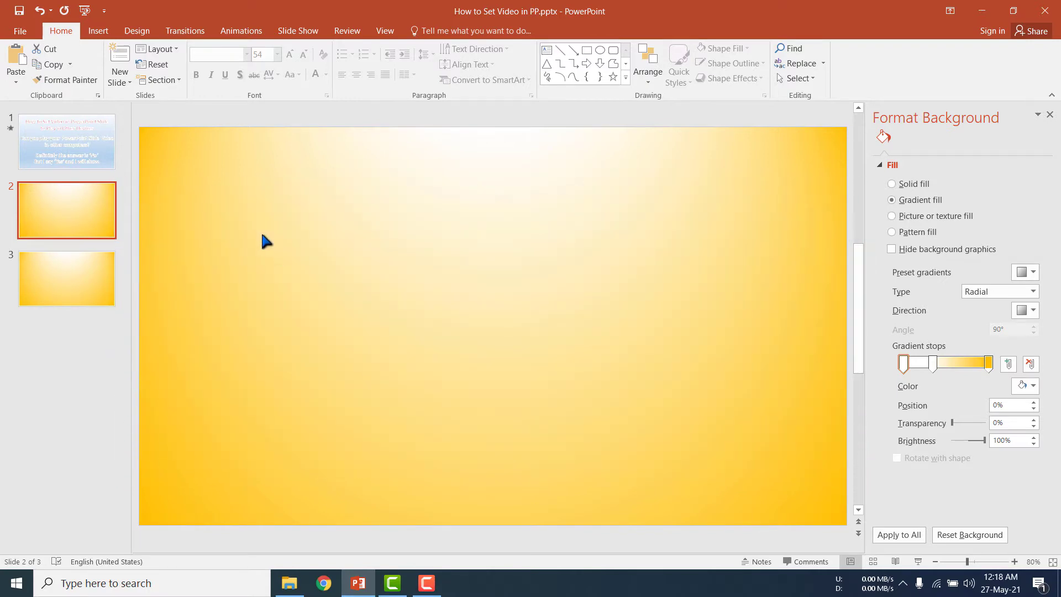
pyautogui.click(99, 31)
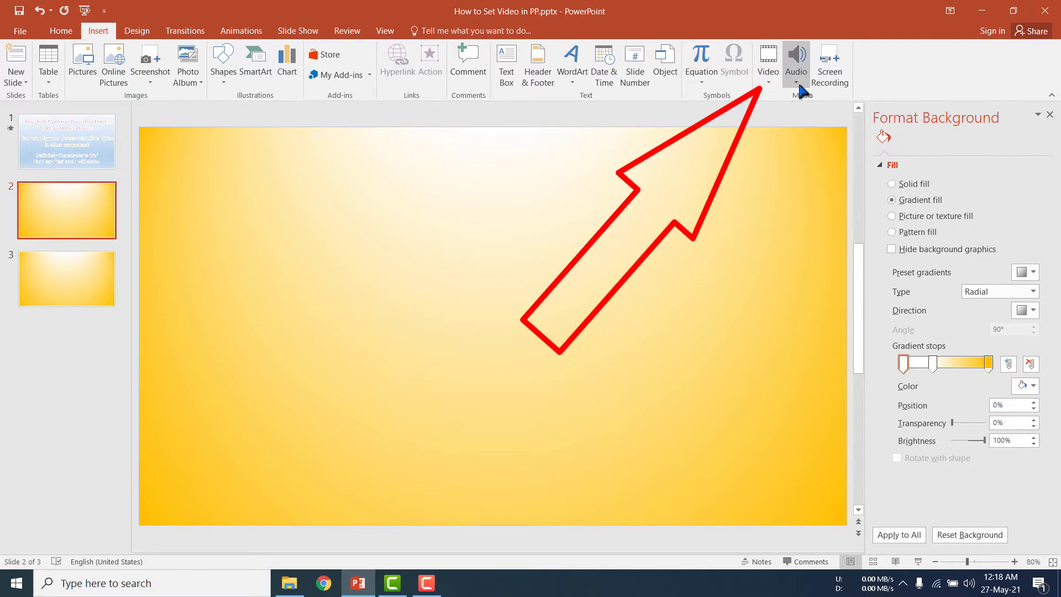
pyautogui.click(769, 83)
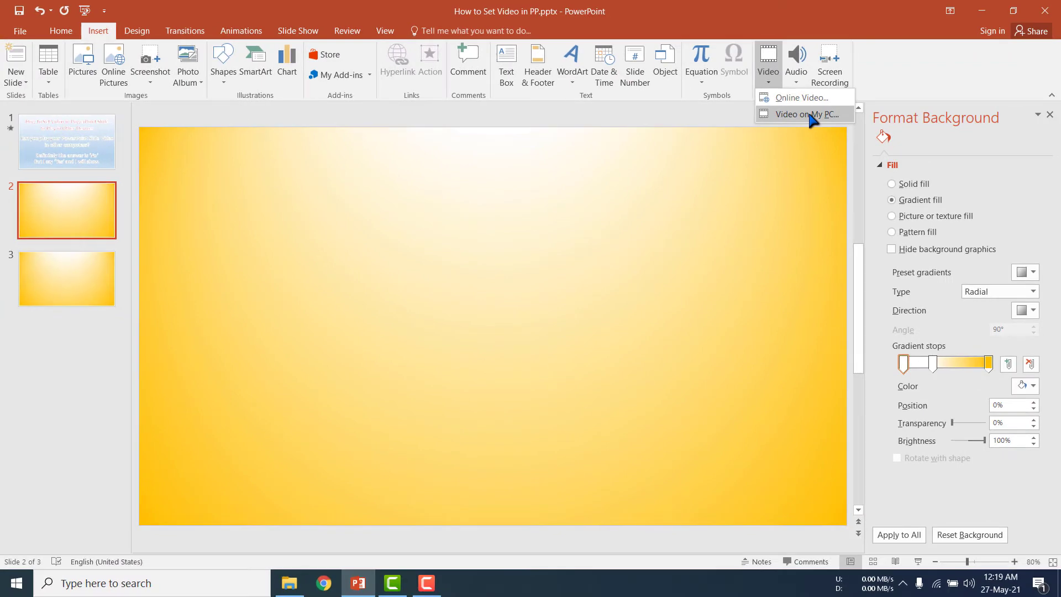
# - Insert 'That hit the spot!!!.mp4' from this PC onto slide 2, shrink it and centre it
pyautogui.click(809, 114)
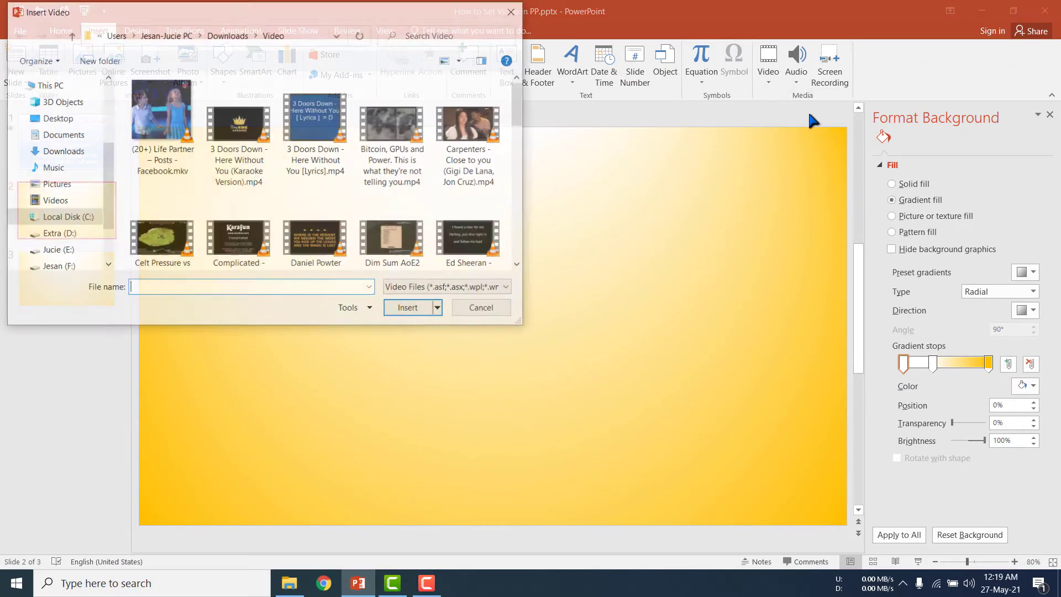
pyautogui.moveTo(519, 123); pyautogui.dragTo(524, 216)
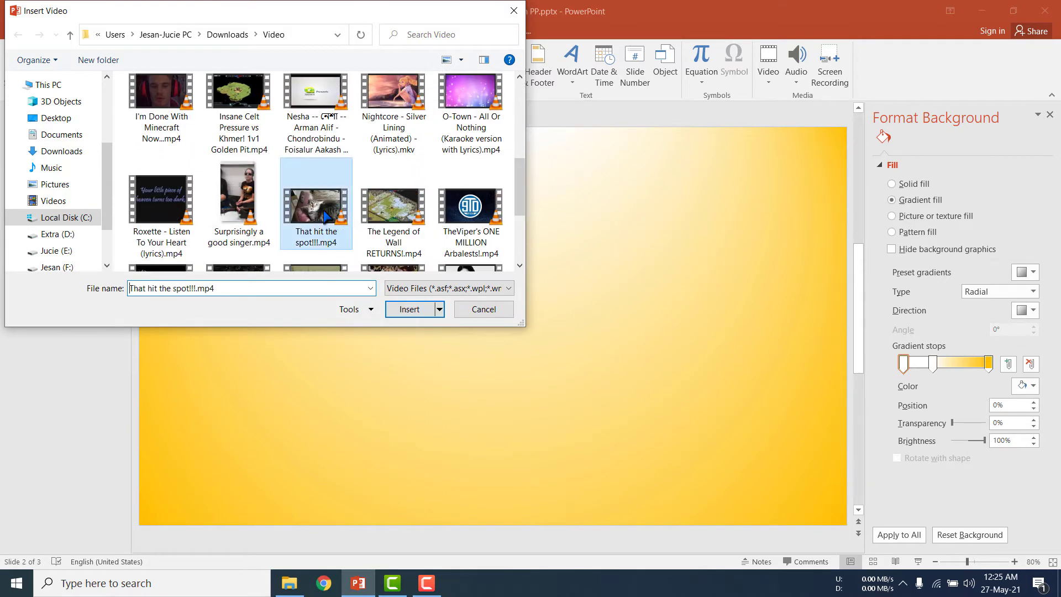
pyautogui.doubleClick(326, 215)
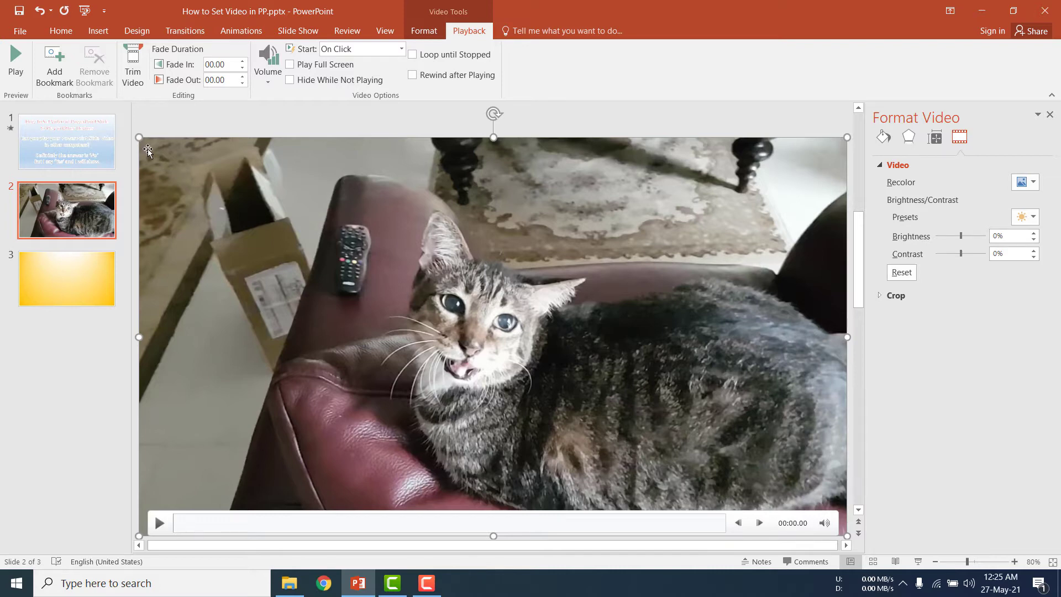
pyautogui.moveTo(139, 137); pyautogui.dragTo(497, 380)
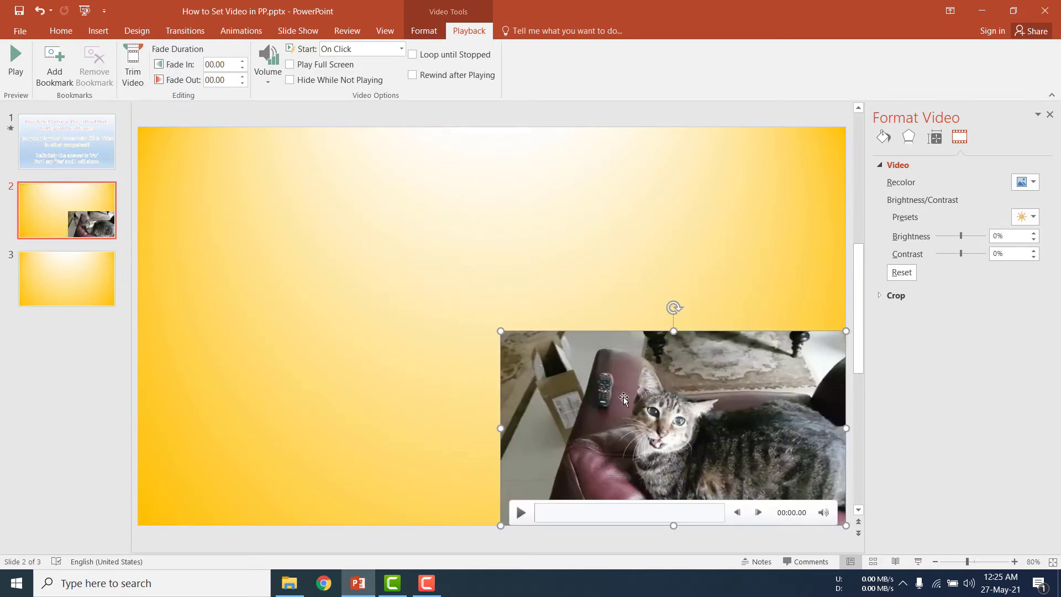
pyautogui.moveTo(616, 403); pyautogui.dragTo(455, 305)
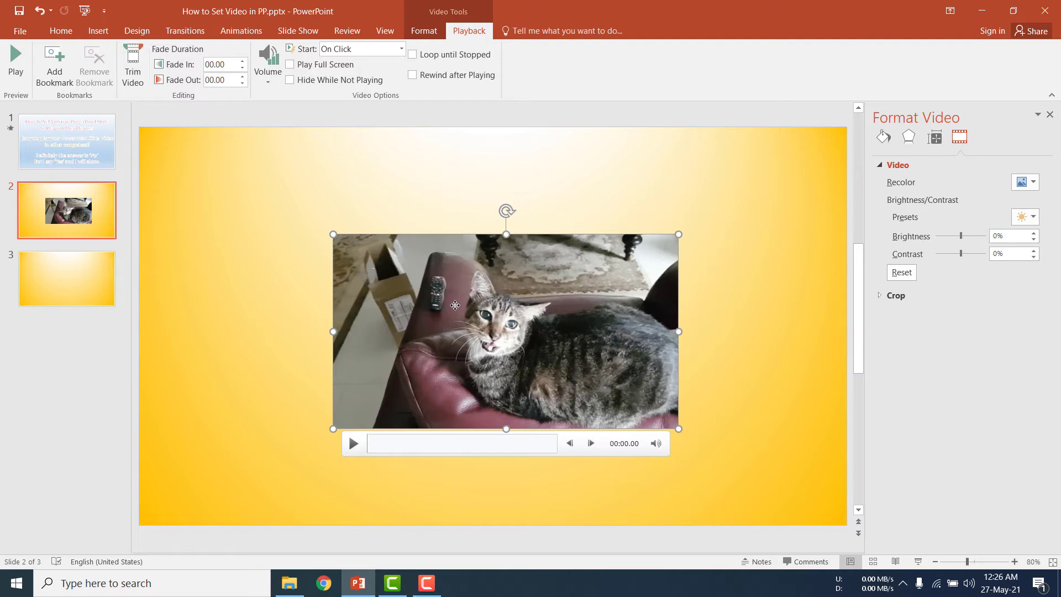
# - Trim the cat video to start at 00:07.109 and end at 00:21.042
pyautogui.click(134, 71)
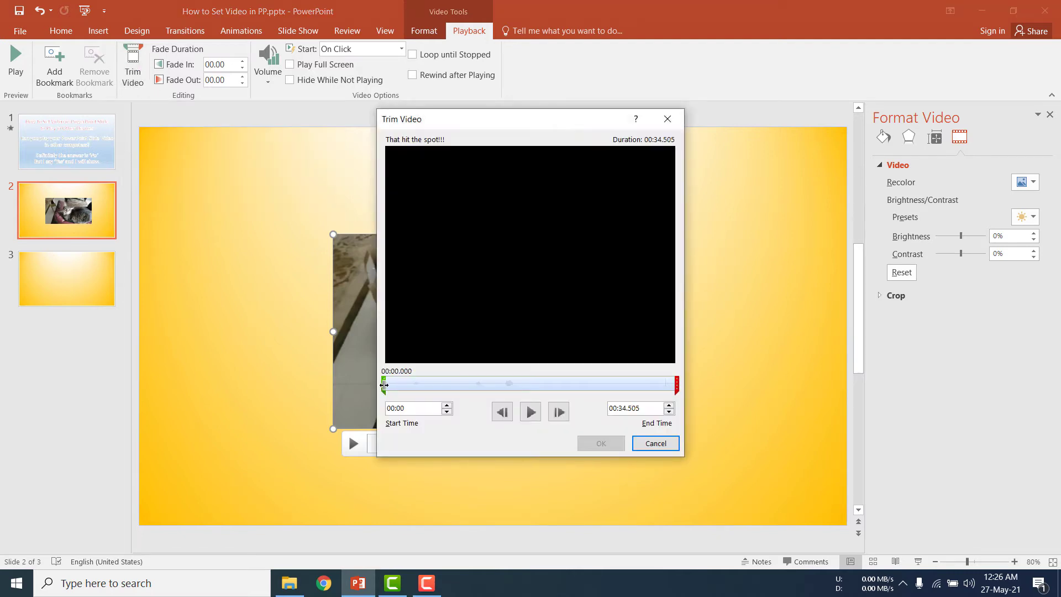
pyautogui.moveTo(385, 385)
pyautogui.mouseDown()
pyautogui.moveTo(453, 383)
pyautogui.moveTo(443, 383)
pyautogui.mouseUp()
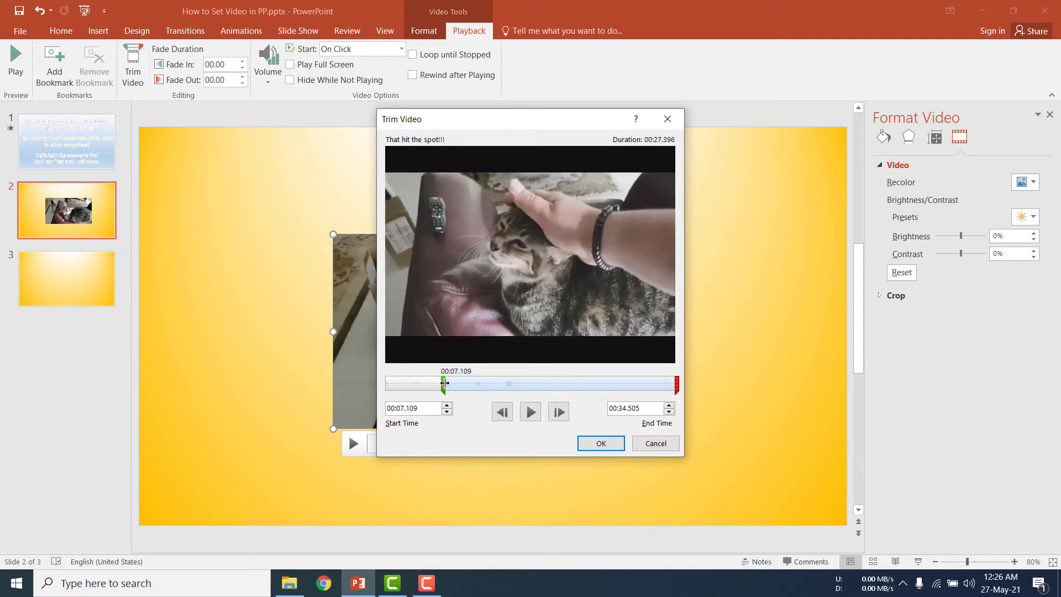
pyautogui.moveTo(674, 385); pyautogui.dragTo(564, 385)
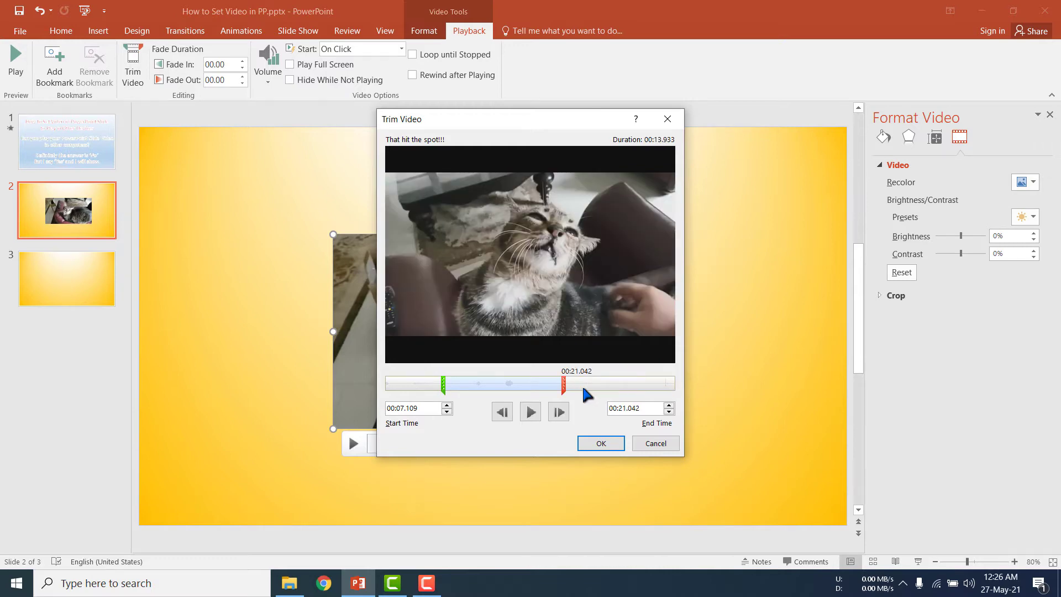
pyautogui.press('Return')
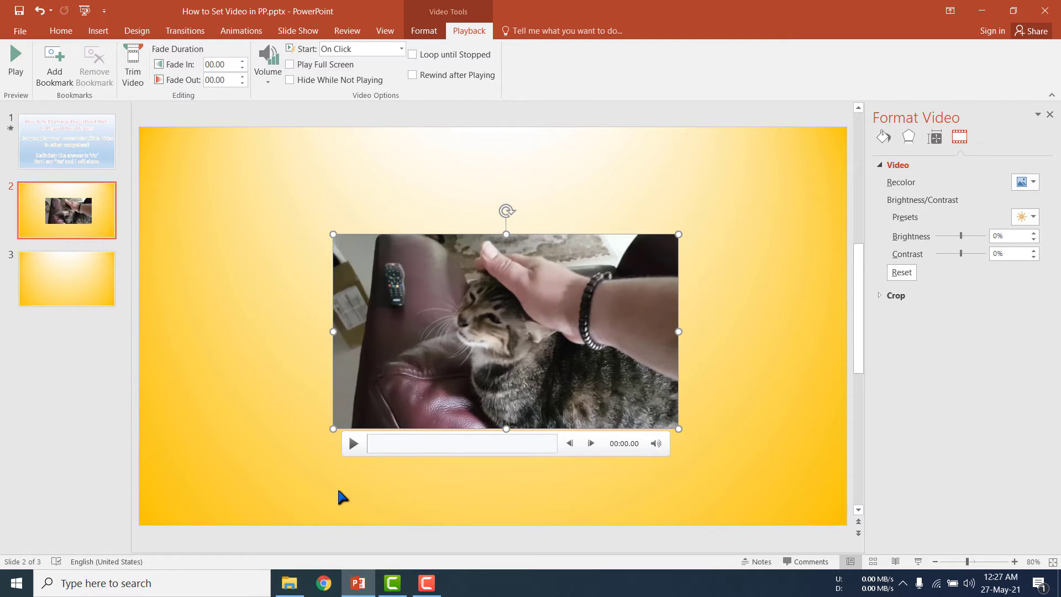
pyautogui.click(351, 443)
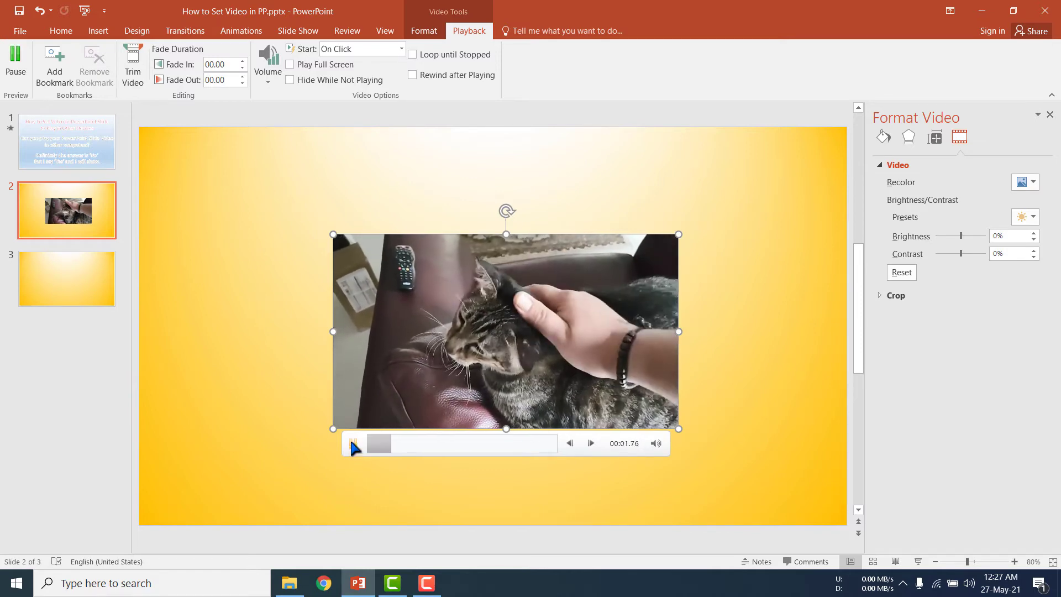
pyautogui.click(352, 443)
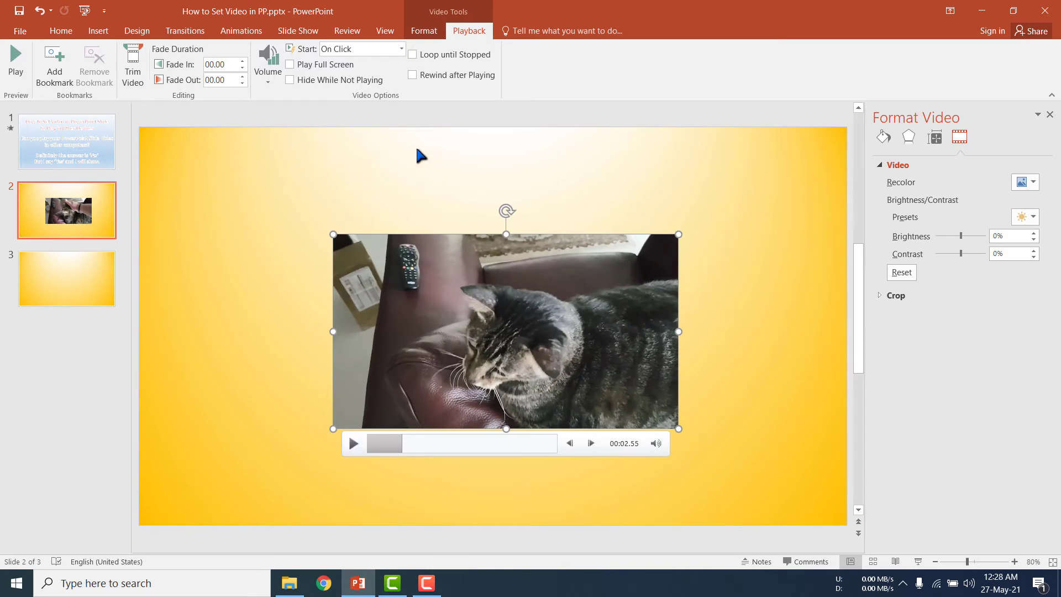
pyautogui.click(402, 48)
pyautogui.click(472, 165)
# - Apply the soft-edge oval video style to the cat video, then move to slide 3
pyautogui.click(428, 31)
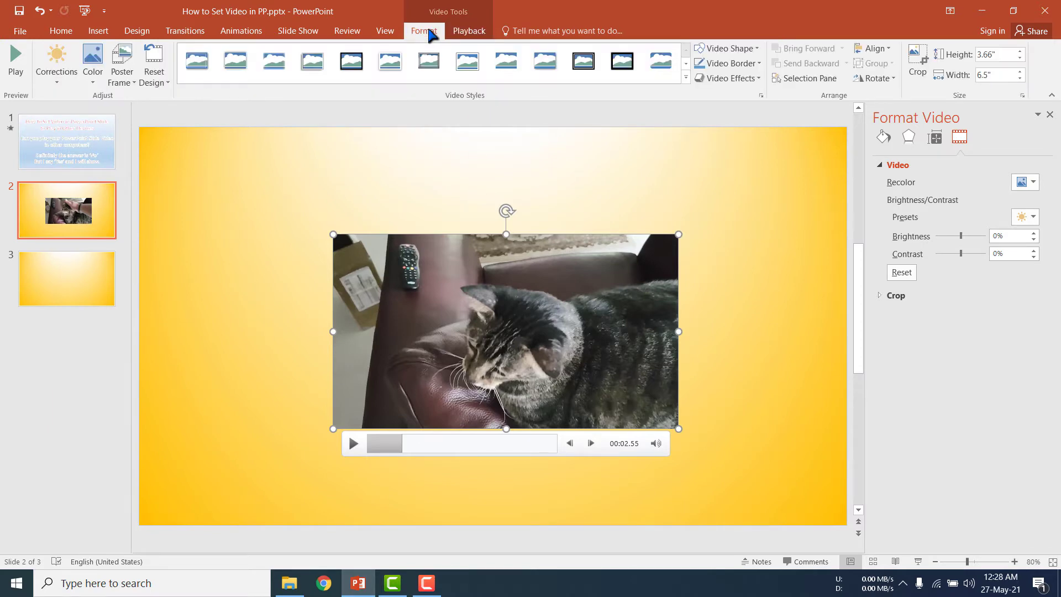
pyautogui.click(686, 77)
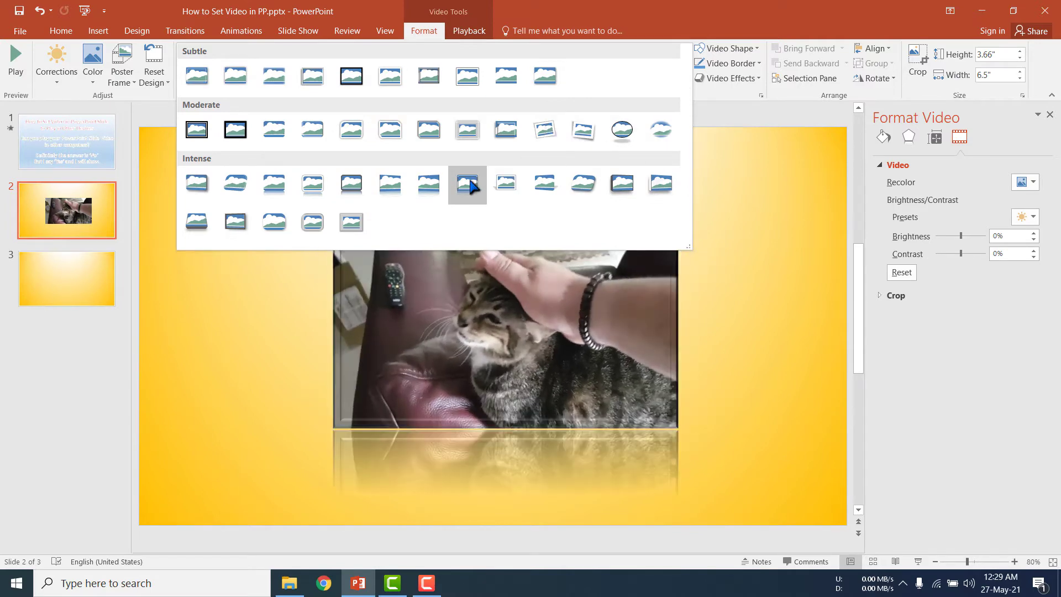
pyautogui.click(668, 127)
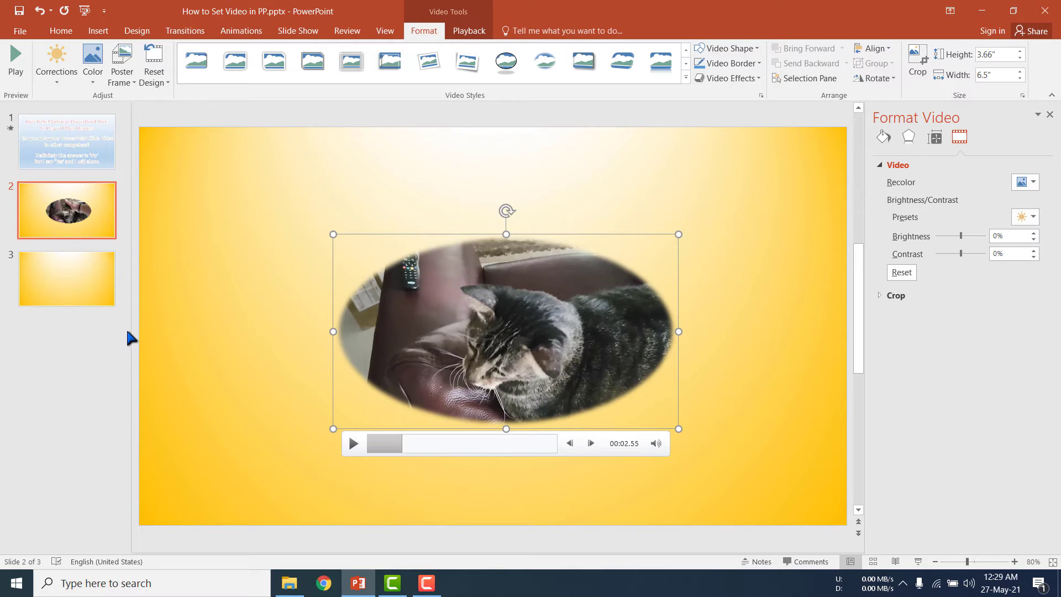
pyautogui.click(92, 291)
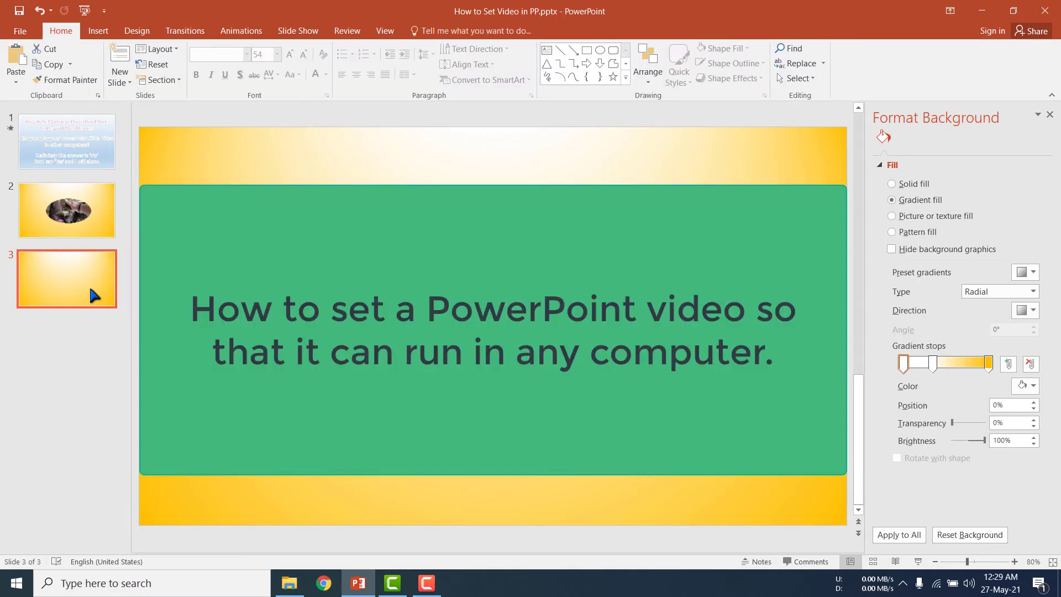
# - Start inserting an object created from an existing file on slide 3 and browse for it
pyautogui.click(100, 32)
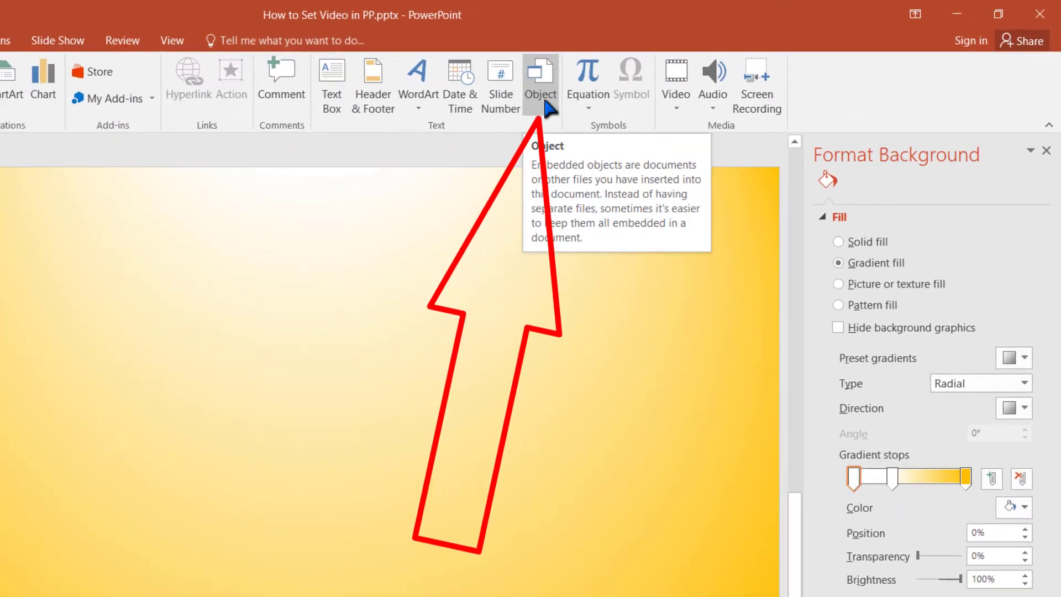
pyautogui.click(537, 105)
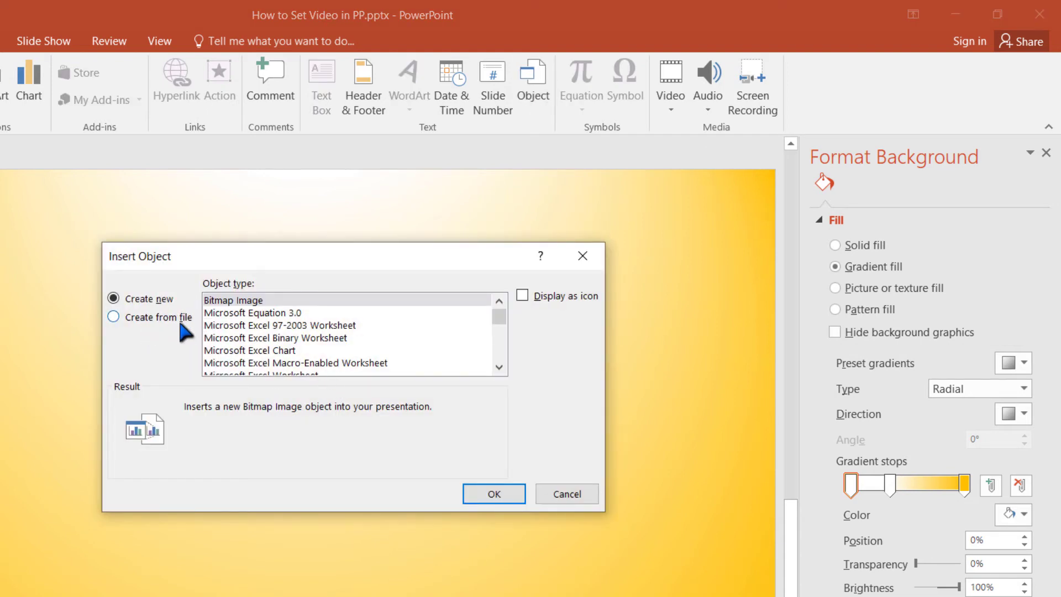
pyautogui.click(147, 319)
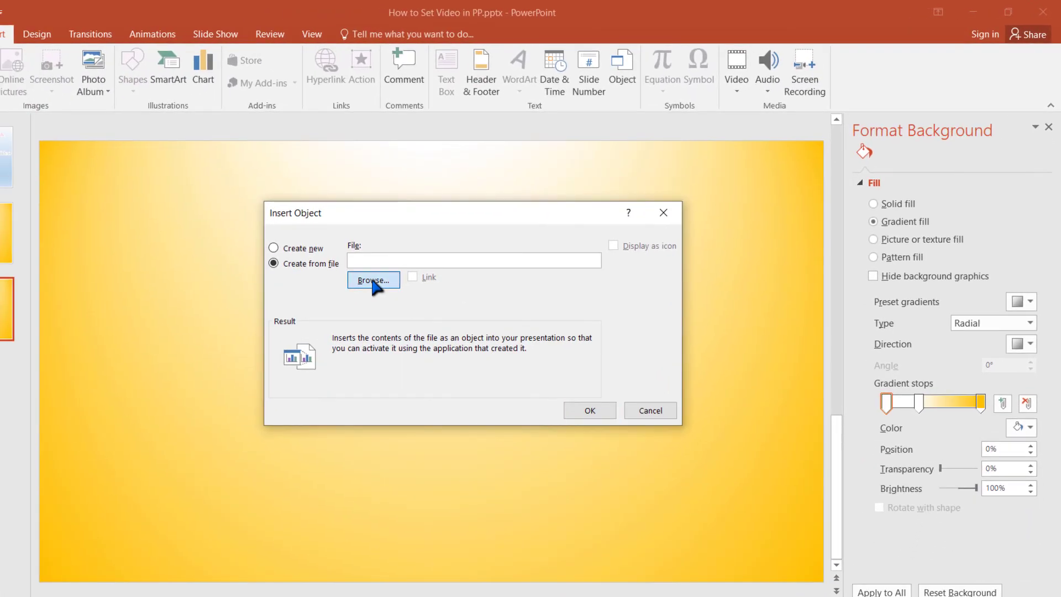
pyautogui.click(372, 280)
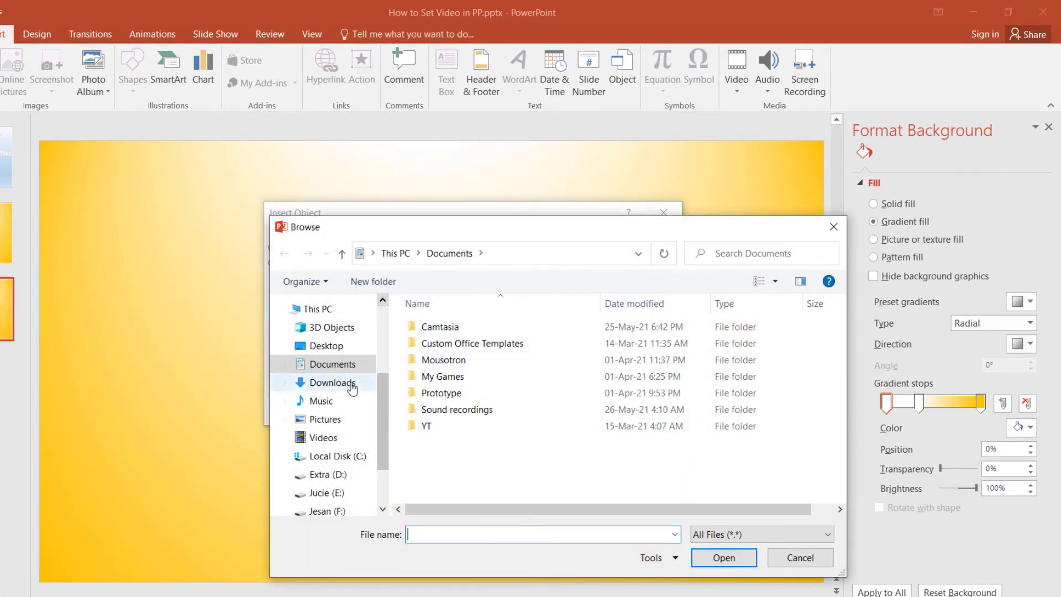
# - Embed the Nightcore Silver Lining video from Downloads\Video, displayed as an icon
pyautogui.click(331, 382)
pyautogui.doubleClick(440, 322)
pyautogui.scroll(-2, 847, 399)
pyautogui.scroll(-1, 849, 407)
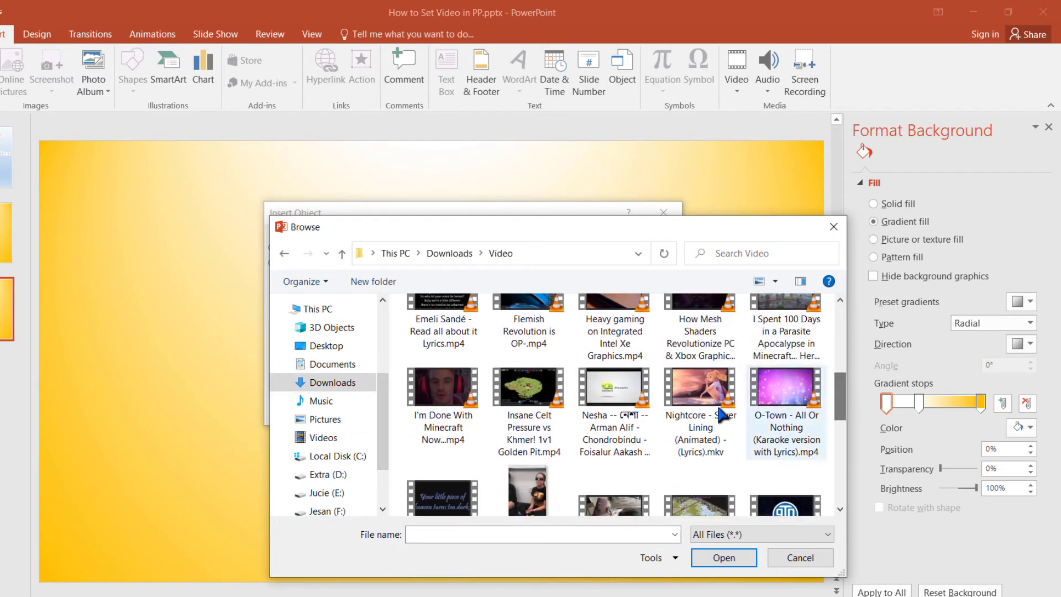
pyautogui.doubleClick(705, 397)
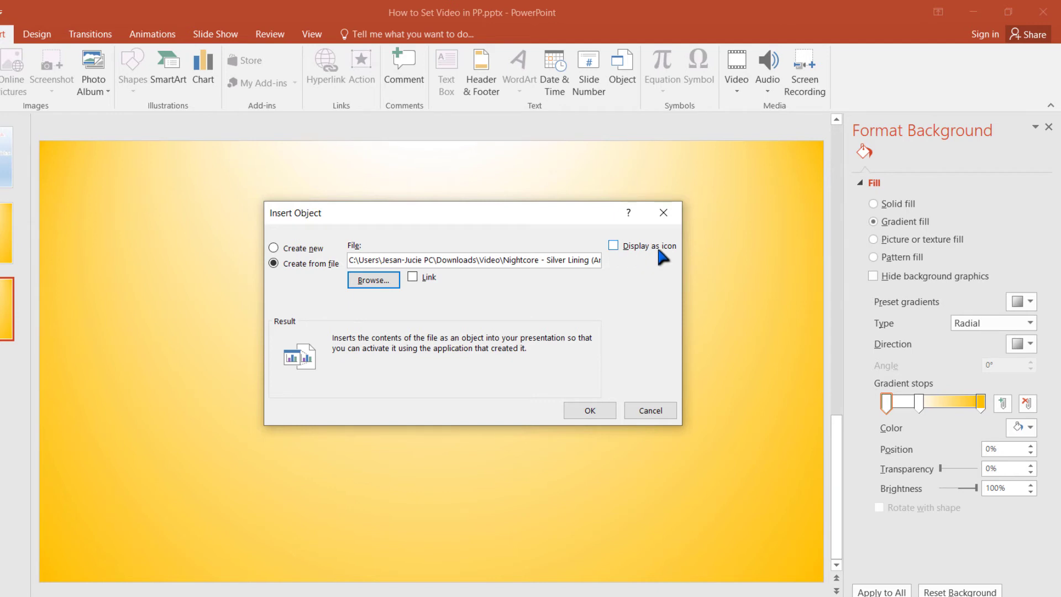
pyautogui.click(617, 243)
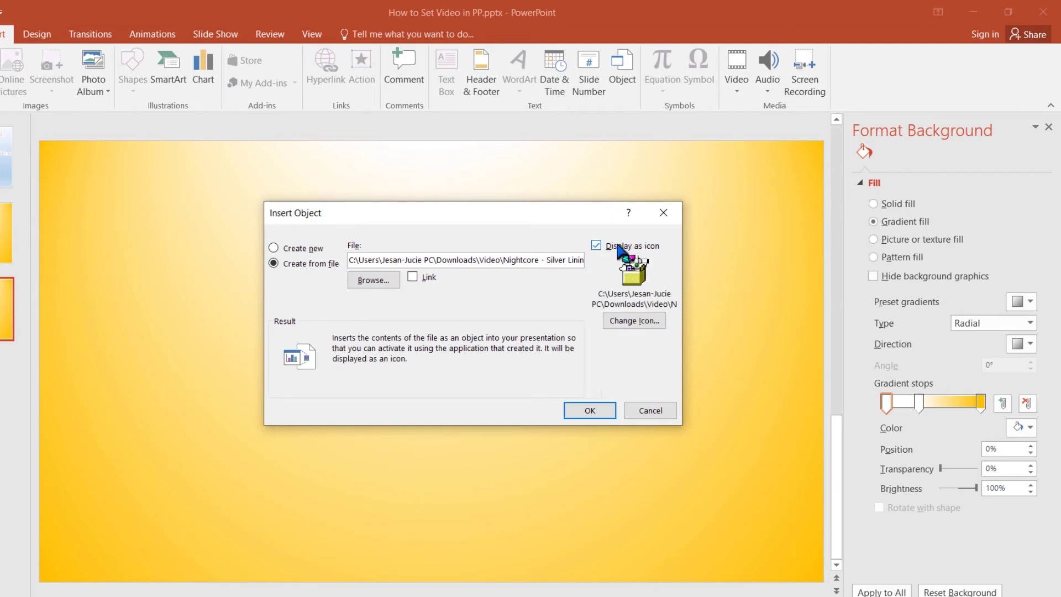
pyautogui.click(591, 409)
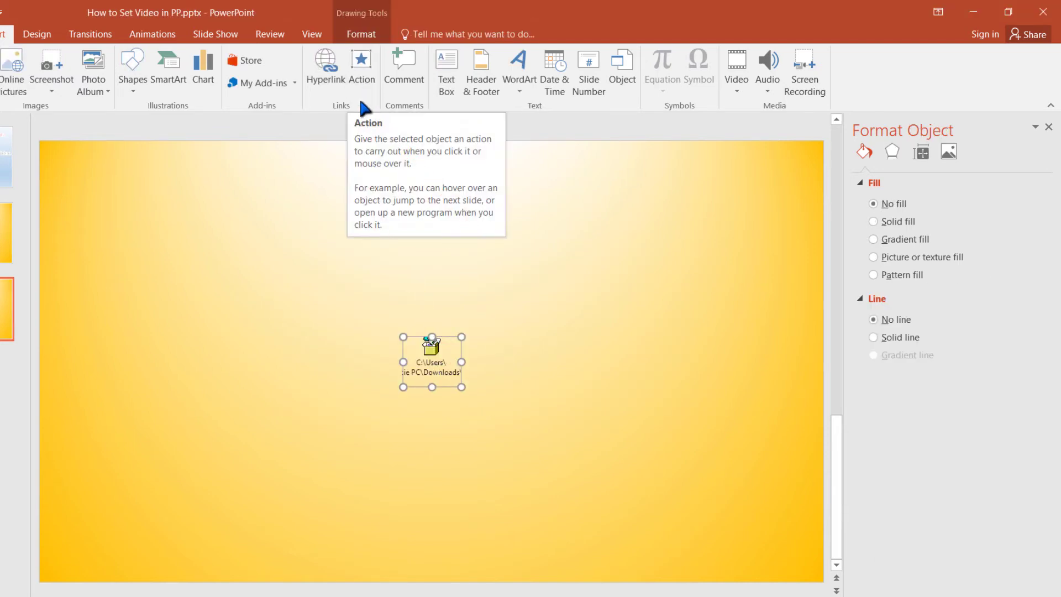
pyautogui.click(360, 73)
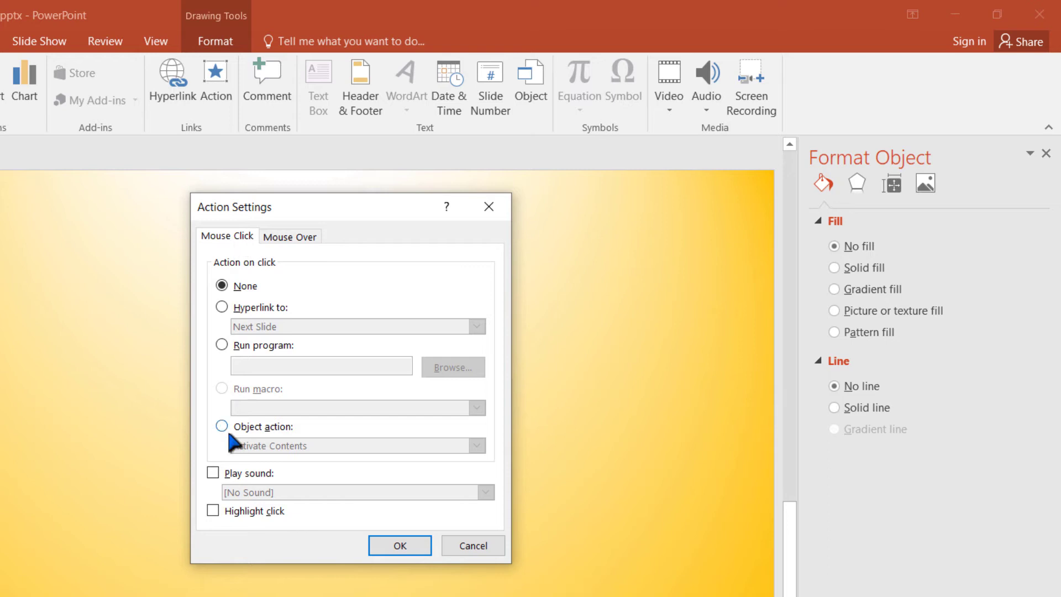
# - Set the package icon's click action to Activate Contents
pyautogui.click(283, 429)
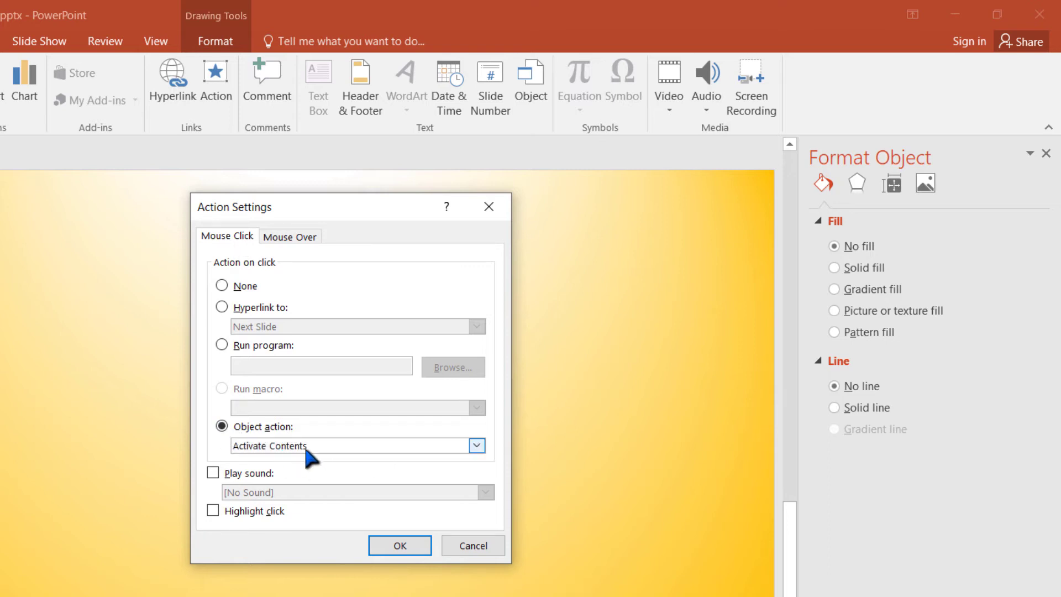
pyautogui.click(402, 550)
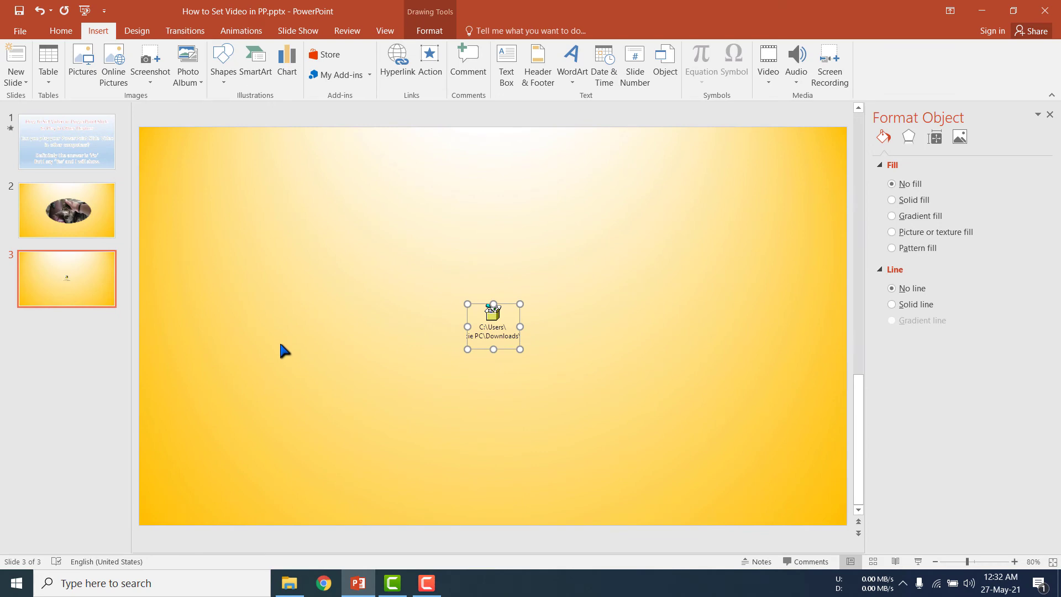
# - Save the presentation over the existing How to Set Video in PP.pptx, replacing it
pyautogui.click(20, 30)
pyautogui.click(30, 155)
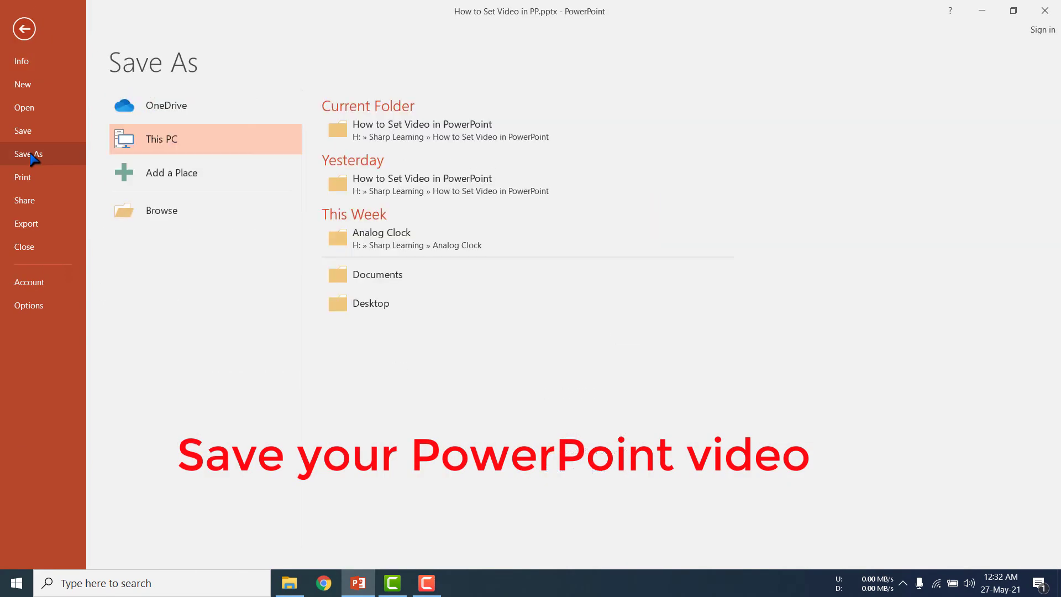
pyautogui.click(184, 217)
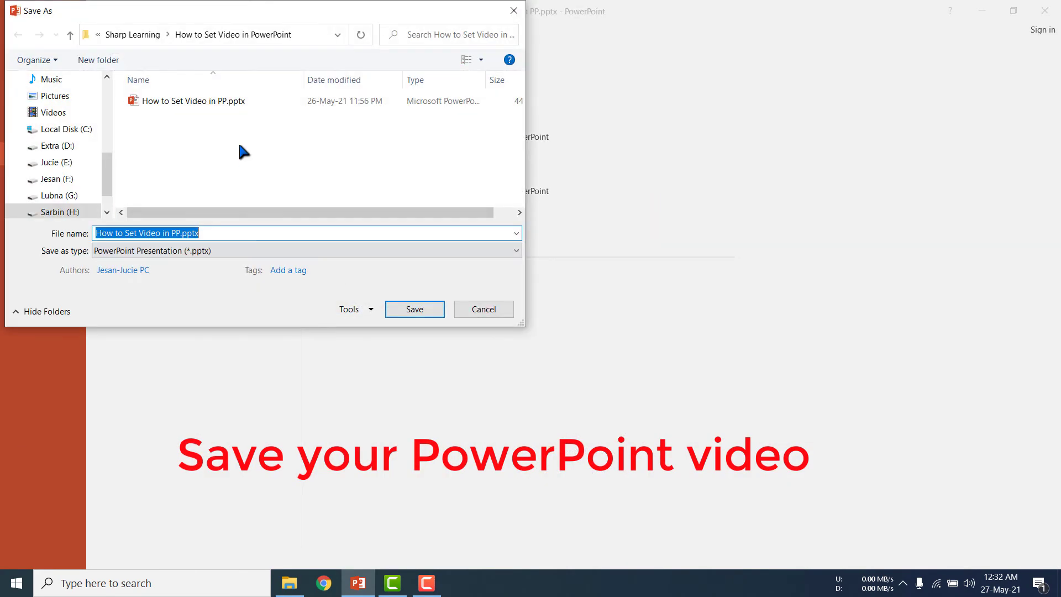
pyautogui.click(218, 100)
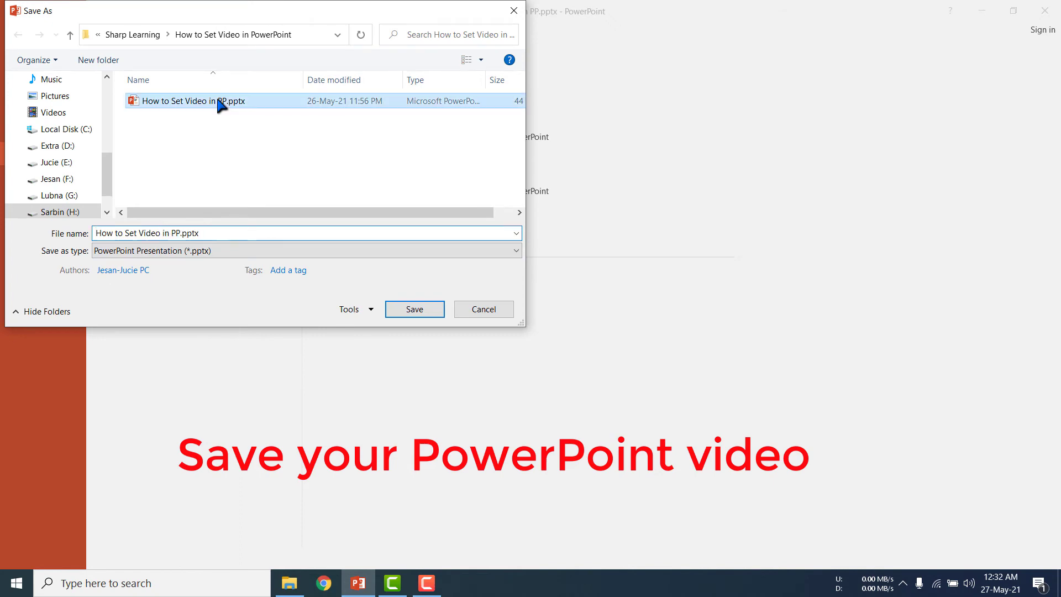
pyautogui.click(414, 309)
pyautogui.click(562, 293)
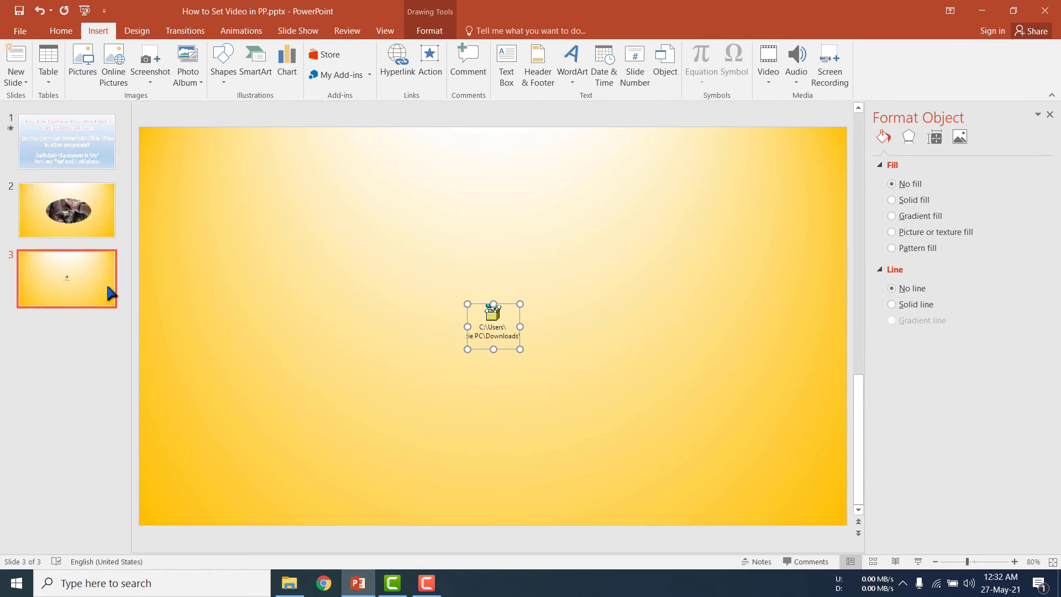
pyautogui.click(64, 212)
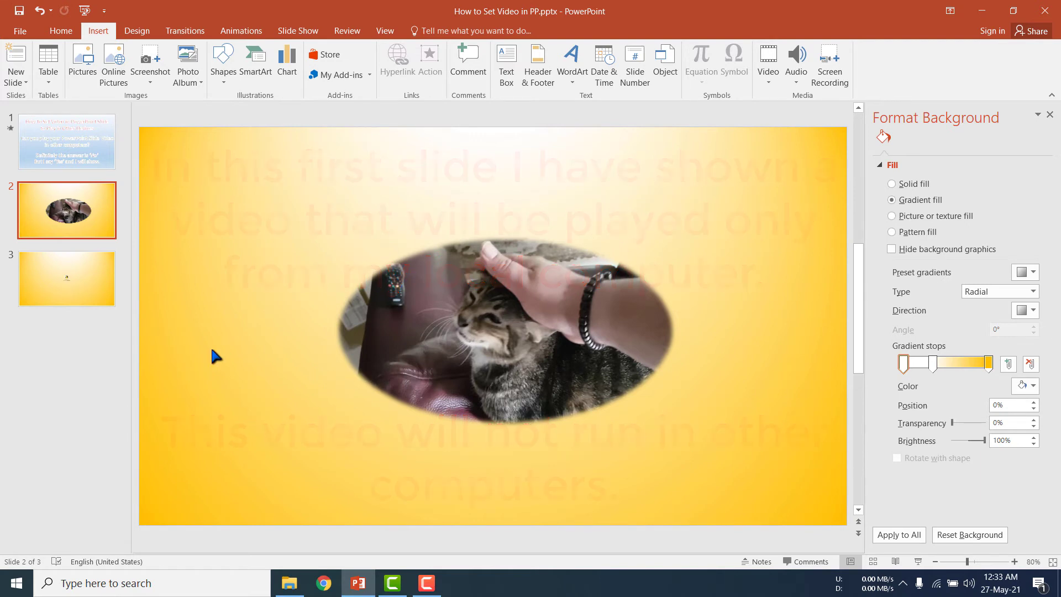
# - Check slide 3, then launch the slide show starting from slide 2
pyautogui.click(67, 283)
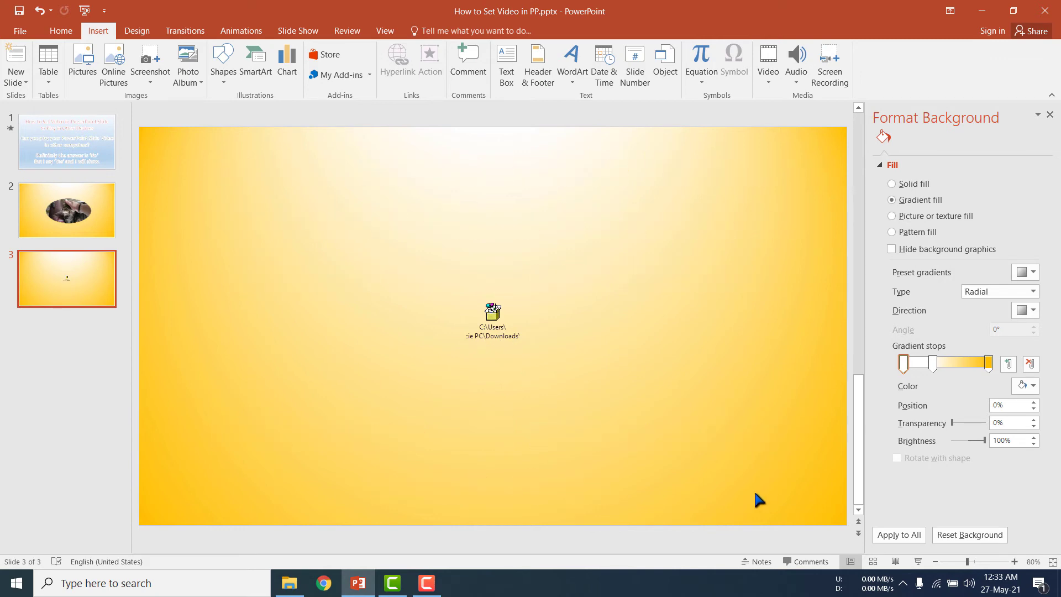
pyautogui.scroll(2, 206, 312)
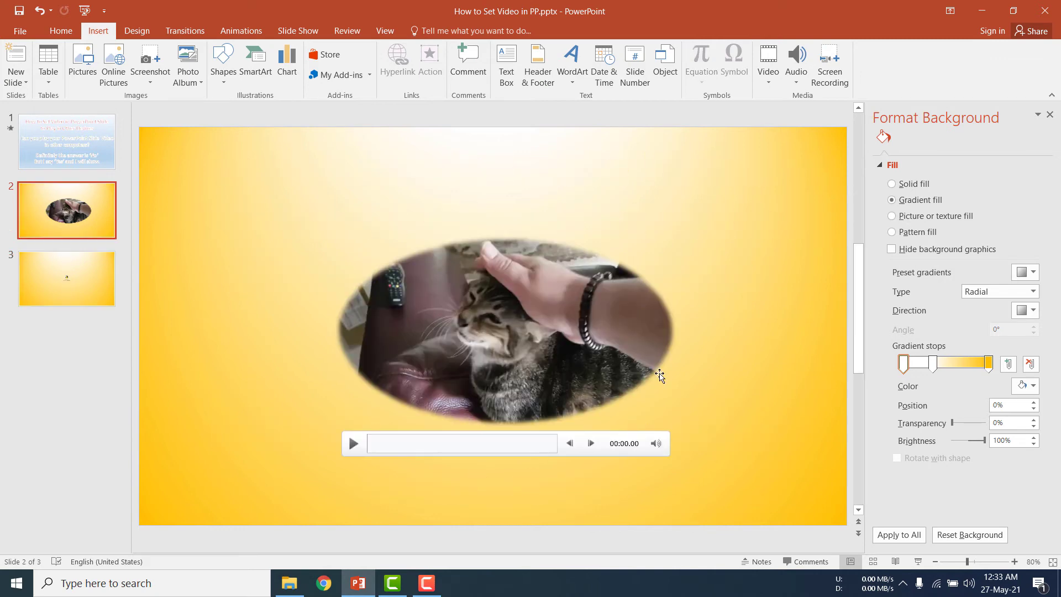
pyautogui.click(918, 562)
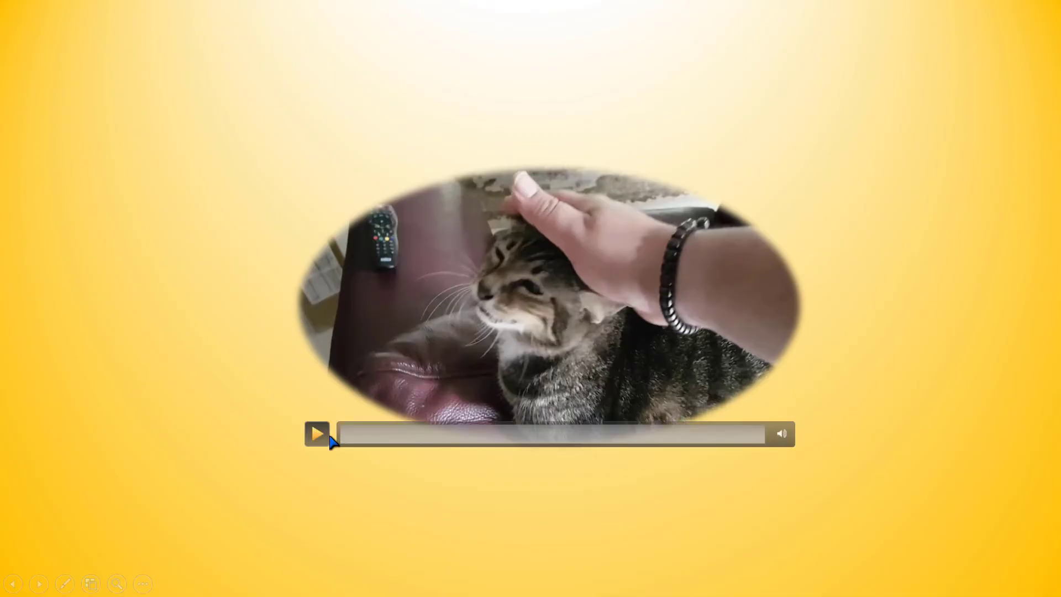
# - Play the oval cat video in the slide show, then advance to the package-icon slide
pyautogui.click(316, 434)
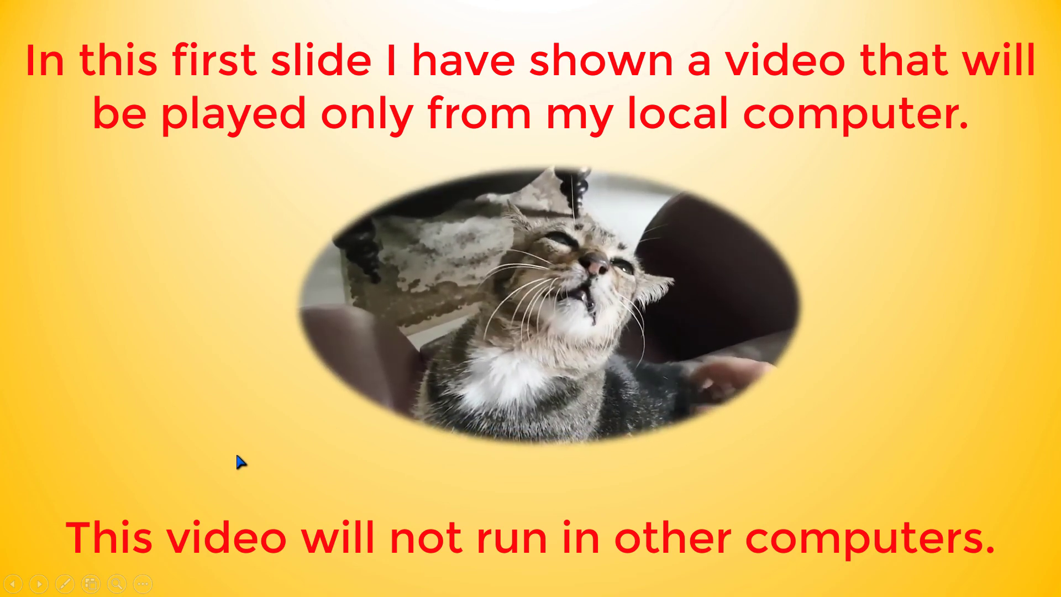
pyautogui.click(116, 517)
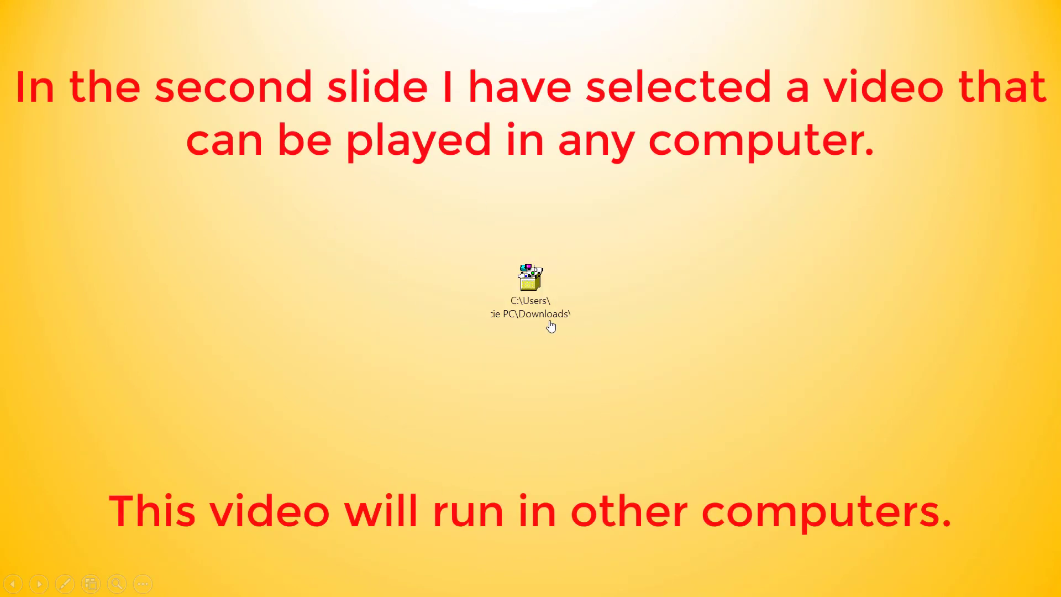
# - Open the embedded Nightcore Silver Lining video in VLC, shrink and reposition its window, then close it
pyautogui.click(536, 312)
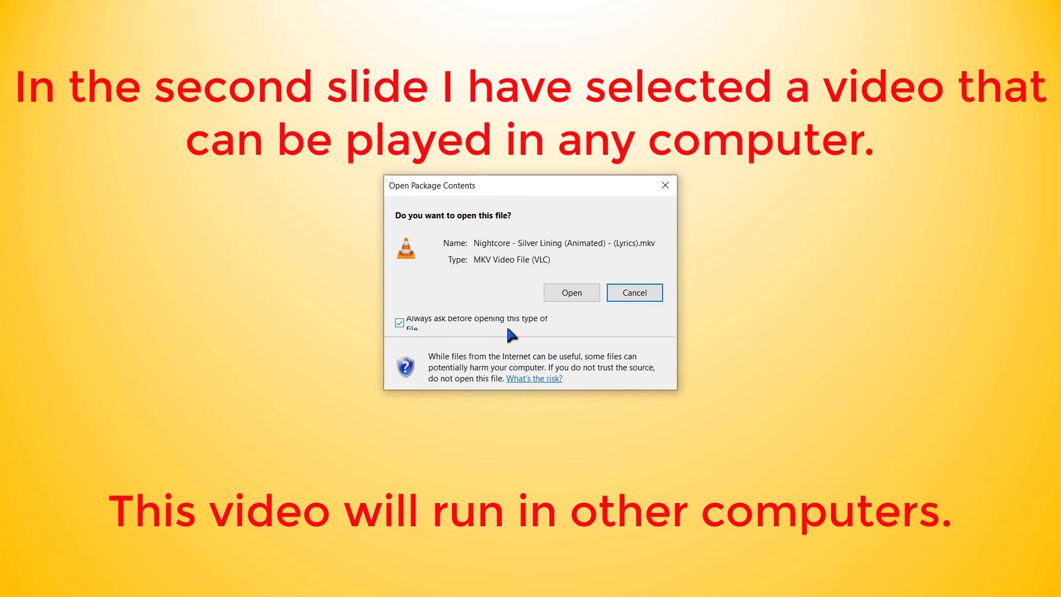
pyautogui.click(575, 292)
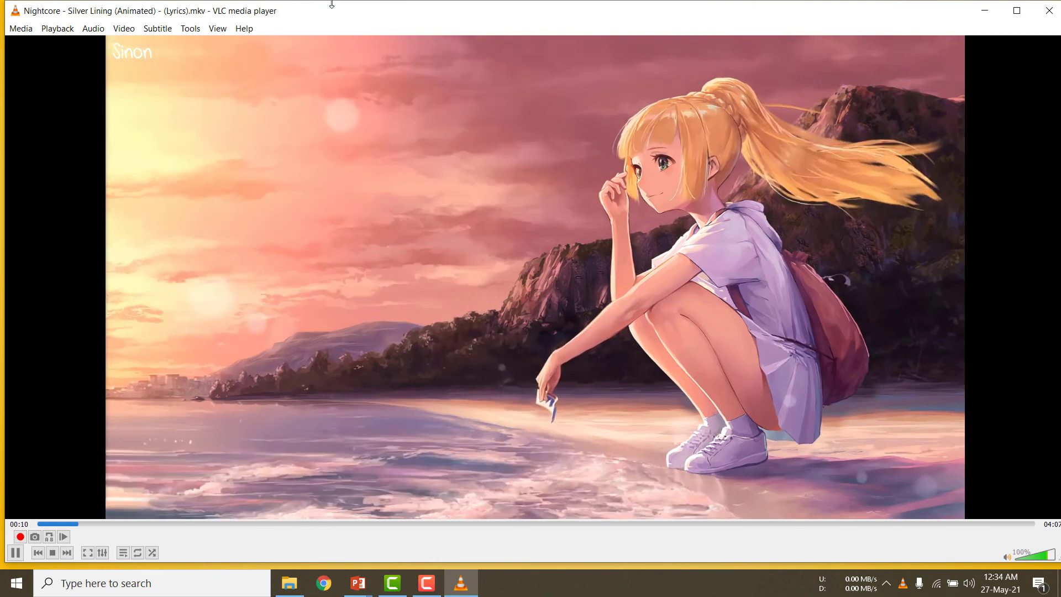
pyautogui.moveTo(331, 5); pyautogui.dragTo(339, 142)
pyautogui.moveTo(2, 232); pyautogui.dragTo(554, 232)
pyautogui.moveTo(728, 144); pyautogui.dragTo(182, 95)
pyautogui.moveTo(521, 182); pyautogui.dragTo(369, 186)
pyautogui.moveTo(166, 89); pyautogui.dragTo(226, 18)
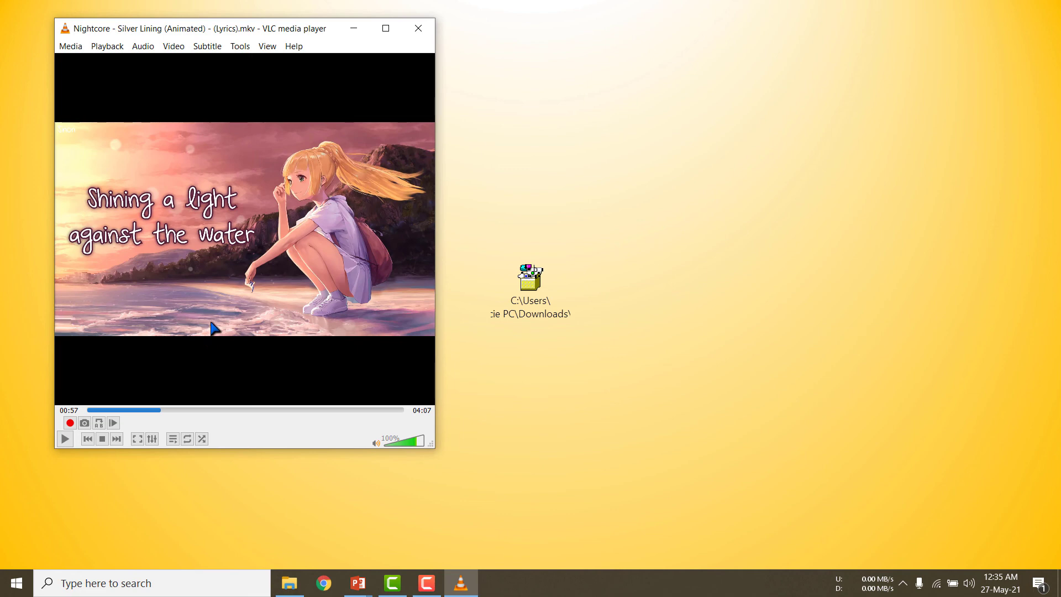
pyautogui.click(419, 29)
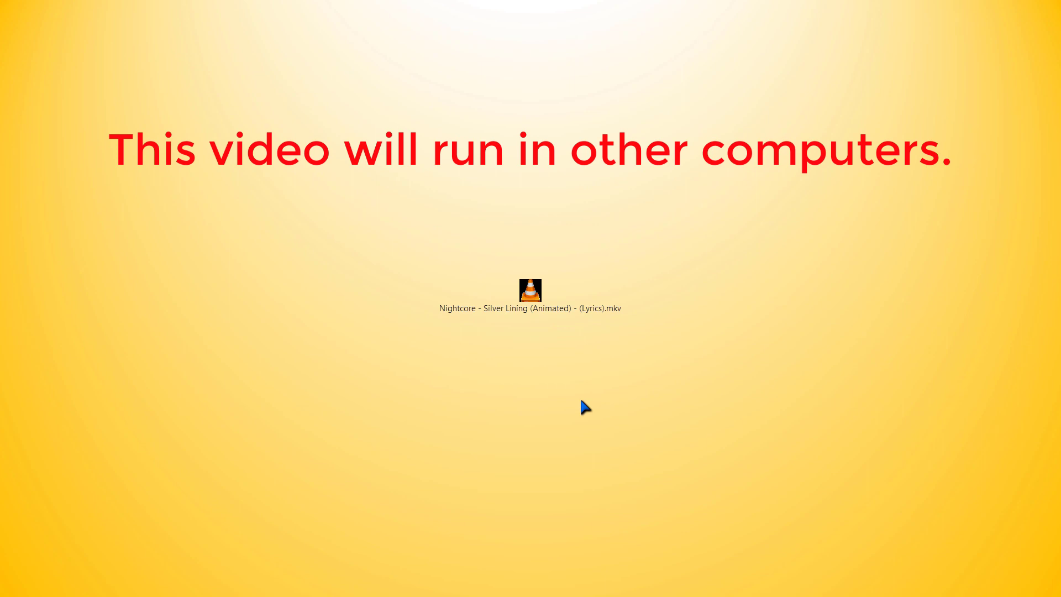
# - Advance to the cat video slide, end the slide show, and minimize PowerPoint
pyautogui.click(532, 328)
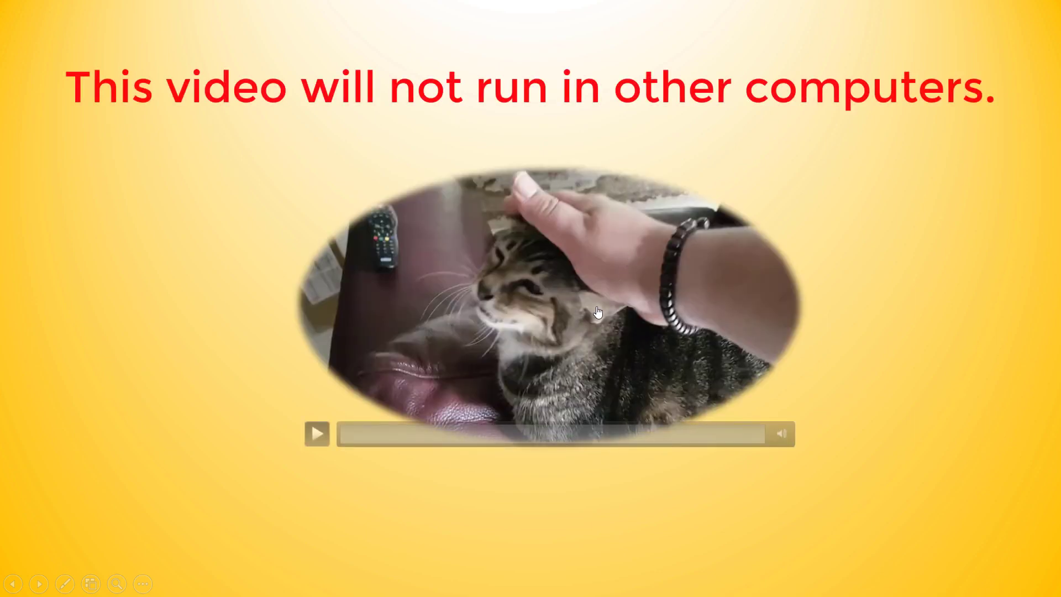
pyautogui.press('Escape')
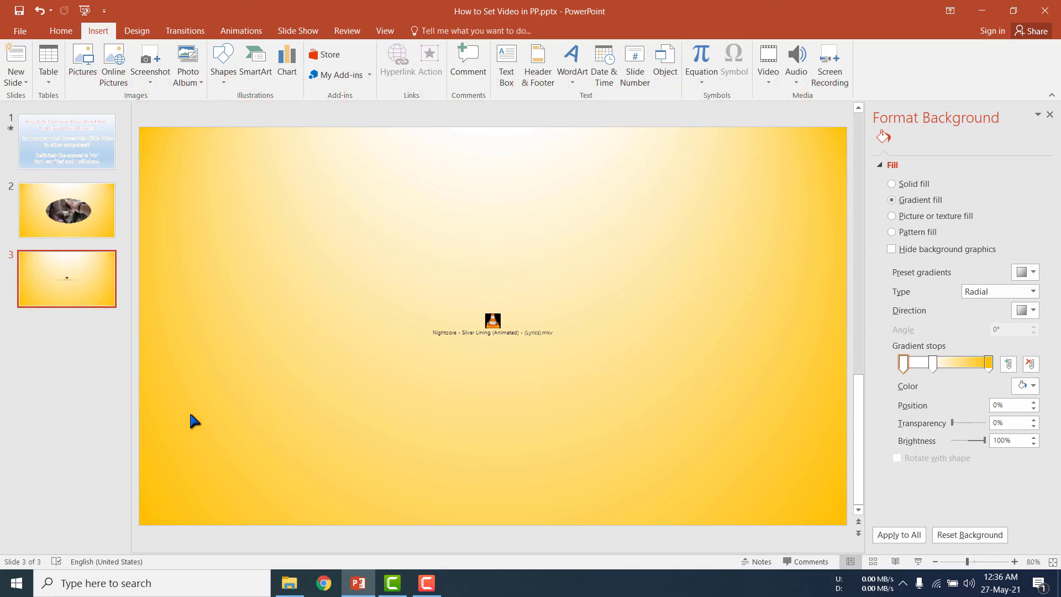
pyautogui.click(982, 10)
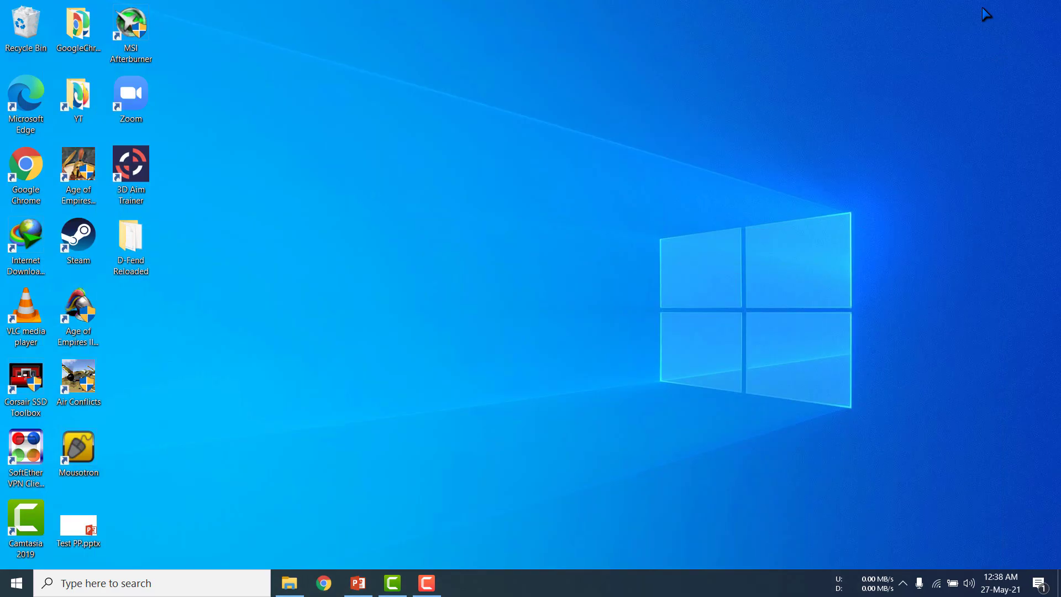
# - In the How to Set Video in PowerPoint folder, select How to Set Video in PP.pptx to check its 131,094 KB size
pyautogui.click(289, 586)
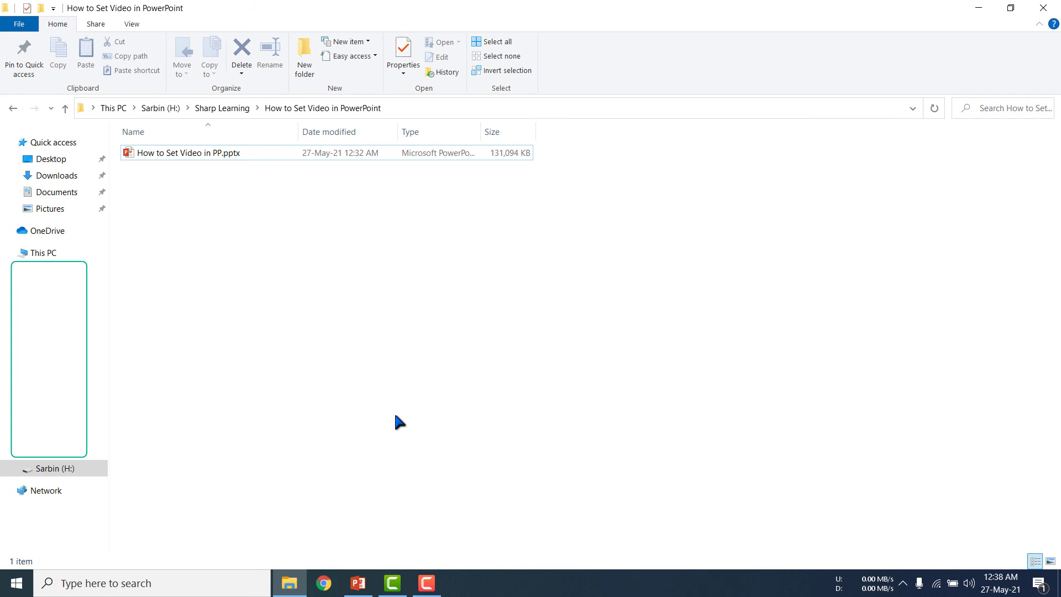
pyautogui.click(230, 155)
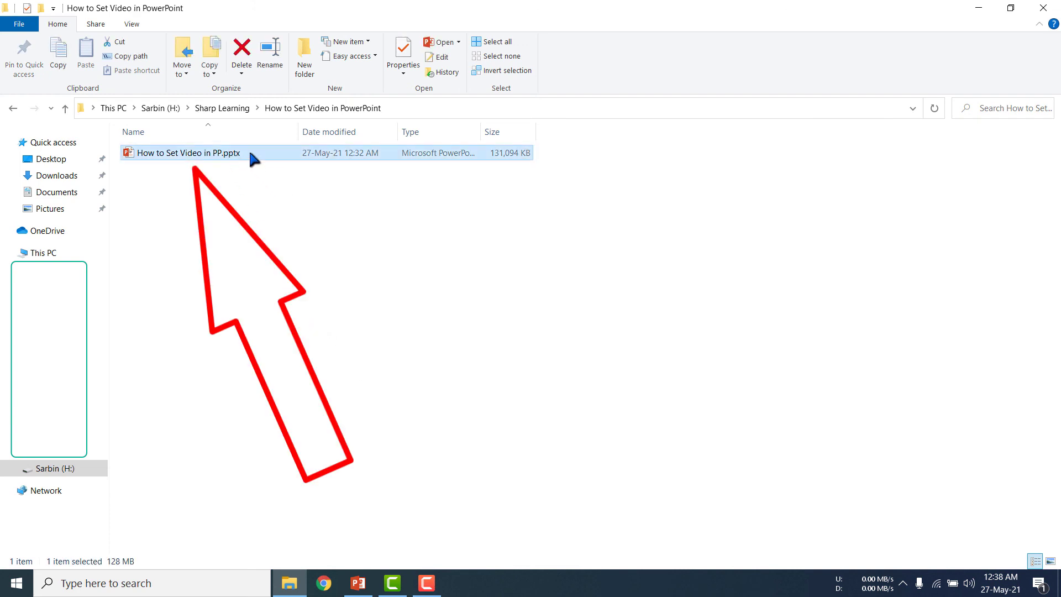